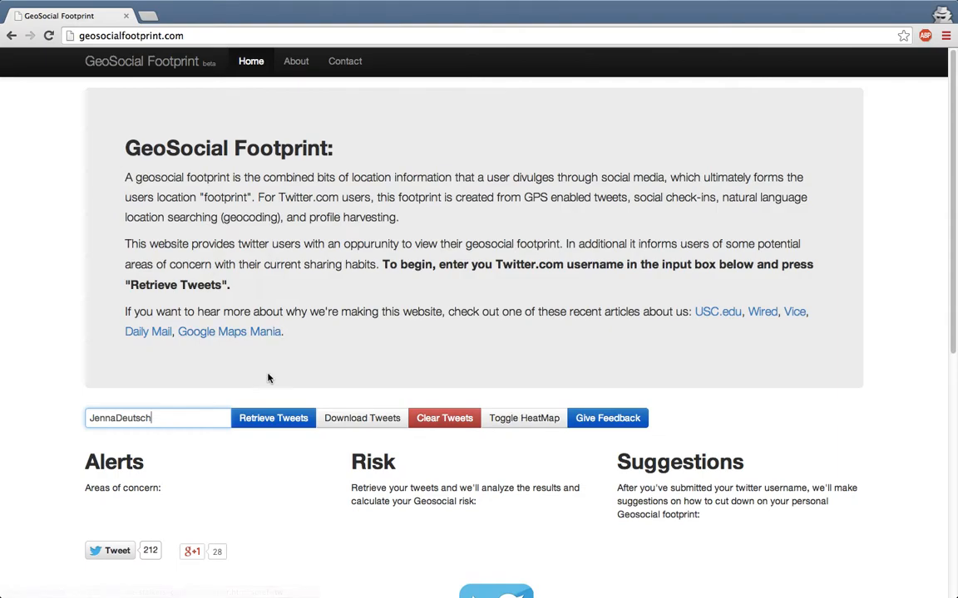
Retrieve the user's 200 tweets and centre the resulting heatmap on Boston.
{"action": "left_click", "coordinate": [259, 423]}
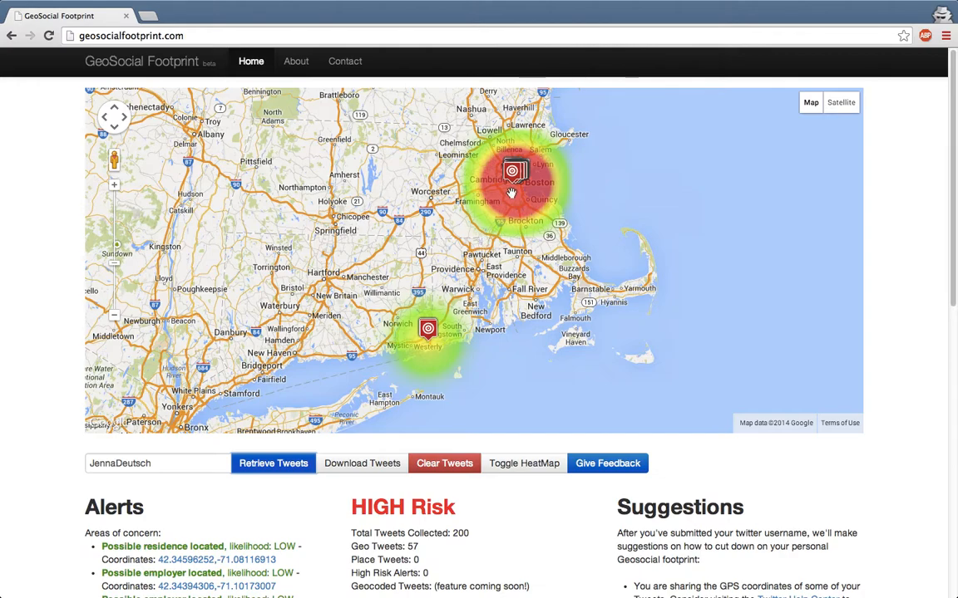
{"action": "scroll", "coordinate": [512, 193], "scroll_direction": "up", "scroll_amount": 1}
{"action": "scroll", "coordinate": [537, 174], "scroll_direction": "up", "scroll_amount": 1}
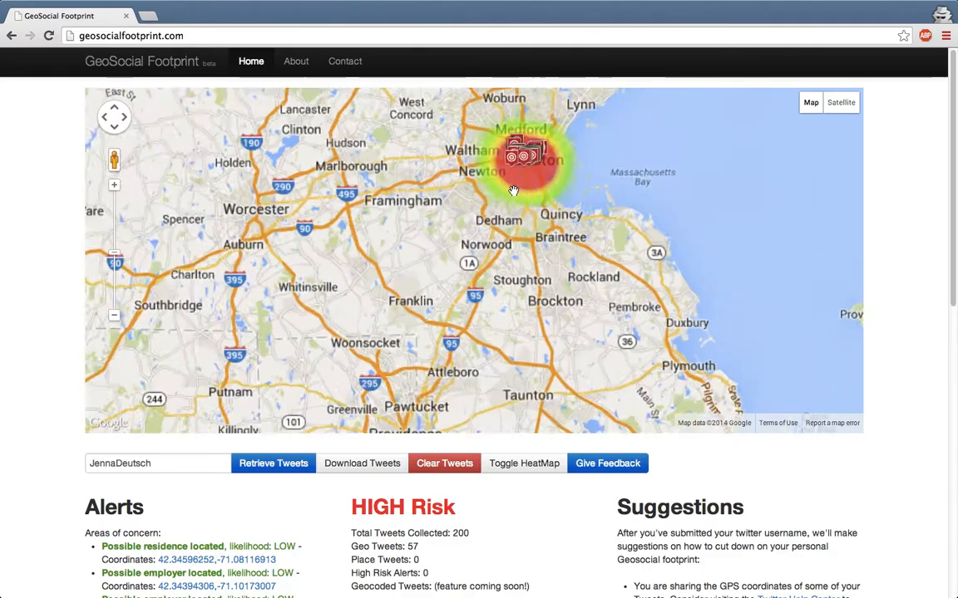
{"action": "left_click_drag", "start_coordinate": [531, 199], "coordinate": [491, 337]}
Zoom into central Boston's clusters, then review the HIGH Risk alerts for possible residence and employers.
{"action": "scroll", "coordinate": [488, 257], "scroll_direction": "up", "scroll_amount": 1}
{"action": "scroll", "coordinate": [489, 276], "scroll_direction": "up", "scroll_amount": 1}
{"action": "scroll", "coordinate": [490, 339], "scroll_direction": "up", "scroll_amount": 1}
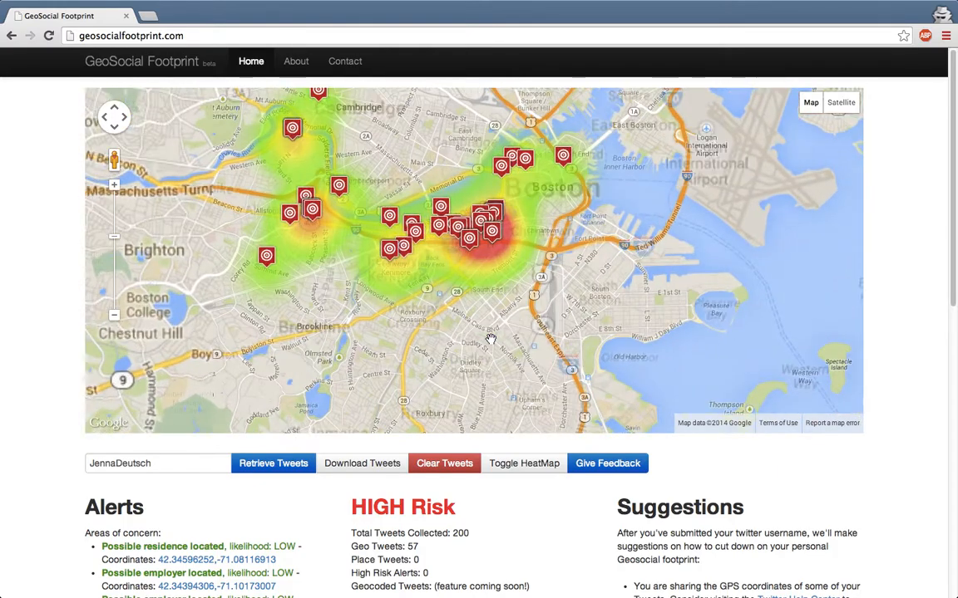
{"action": "left_click_drag", "start_coordinate": [449, 300], "coordinate": [480, 356]}
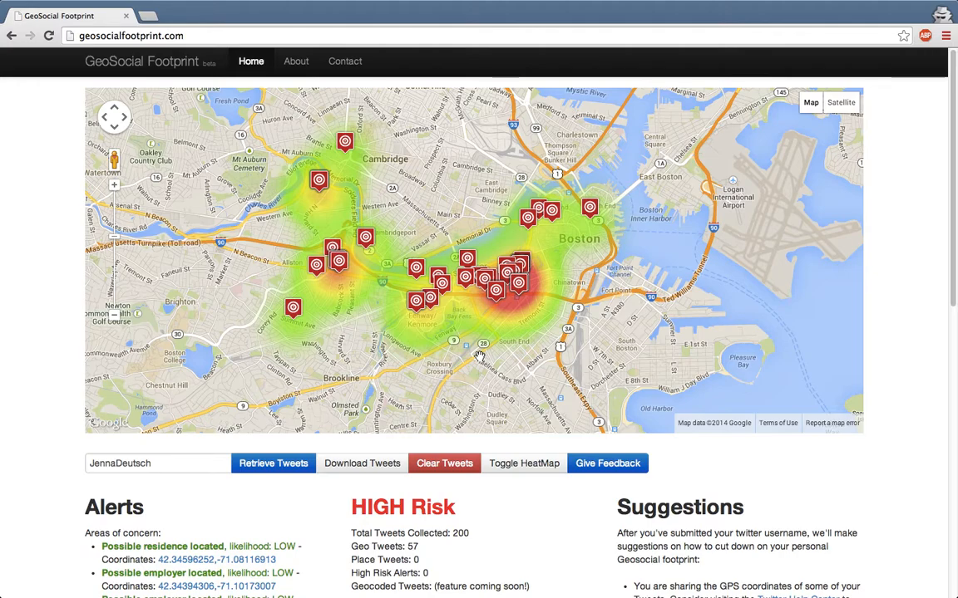
{"action": "scroll", "coordinate": [83, 515], "scroll_direction": "down", "scroll_amount": 4}
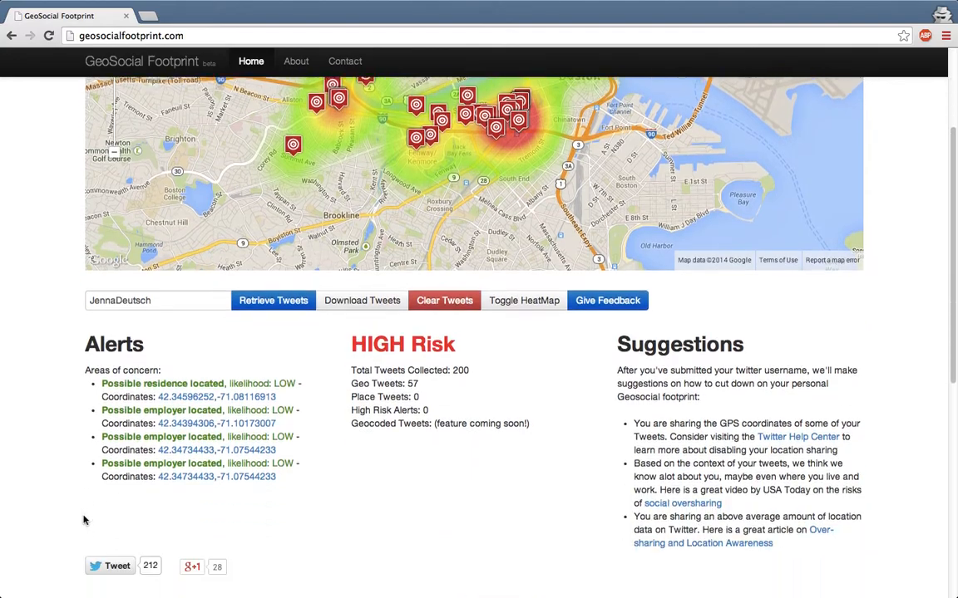
Pan the map over the tweet markers clustered around Fenway and Back Bay.
{"action": "scroll", "coordinate": [84, 521], "scroll_direction": "down", "scroll_amount": 1}
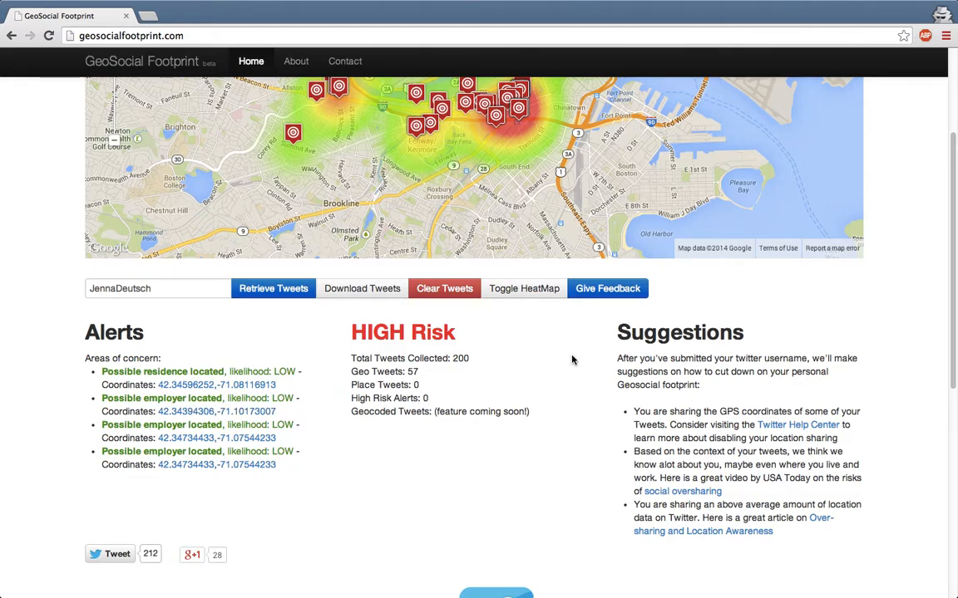
{"action": "scroll", "coordinate": [572, 360], "scroll_direction": "up", "scroll_amount": 3}
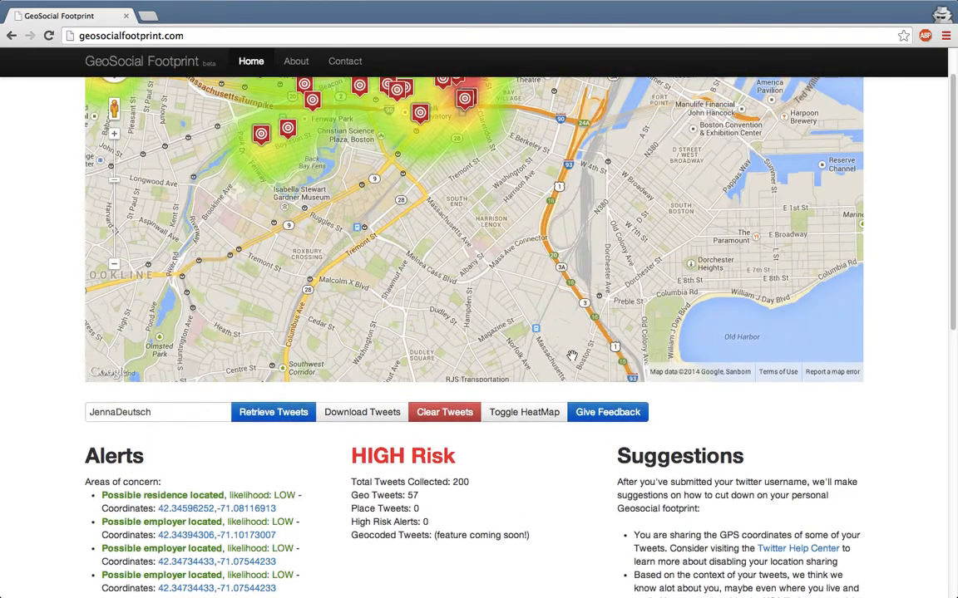
{"action": "left_click_drag", "start_coordinate": [397, 285], "coordinate": [449, 331]}
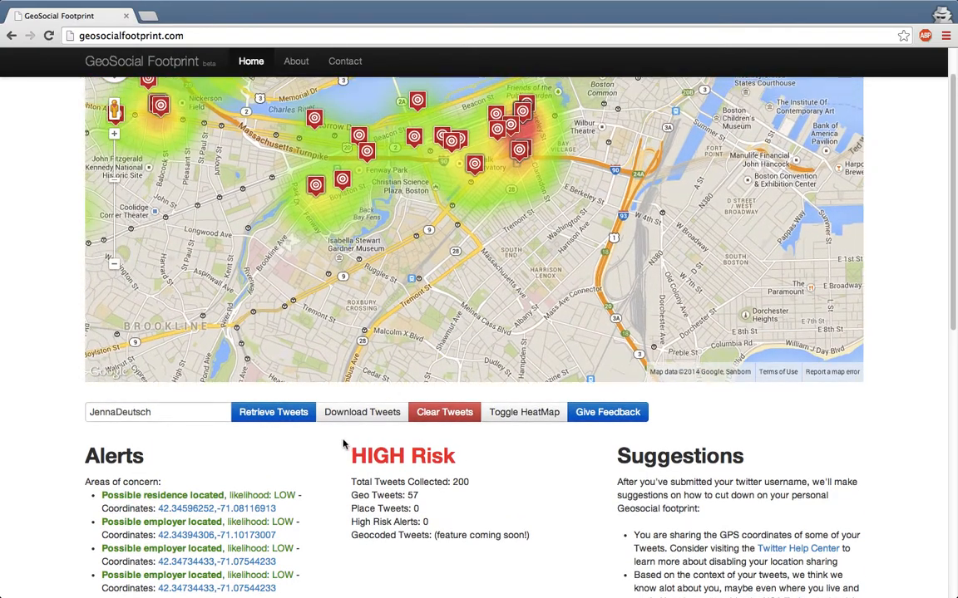
Replace the username with the new Twitter handle, submit it, and dismiss the feedback popup.
{"action": "left_click", "coordinate": [203, 415]}
{"action": "key", "text": "BackSpace"}
{"action": "key", "text": "BackSpace"}
{"action": "key", "text": "BackSpace"}
{"action": "key", "text": "BackSpace"}
{"action": "key", "text": "BackSpace"}
{"action": "key", "text": "BackSpace"}
{"action": "key", "text": "BackSpace"}
{"action": "key", "text": "BackSpace"}
{"action": "key", "text": "BackSpace"}
{"action": "key", "text": "BackSpace"}
{"action": "key", "text": "BackSpace"}
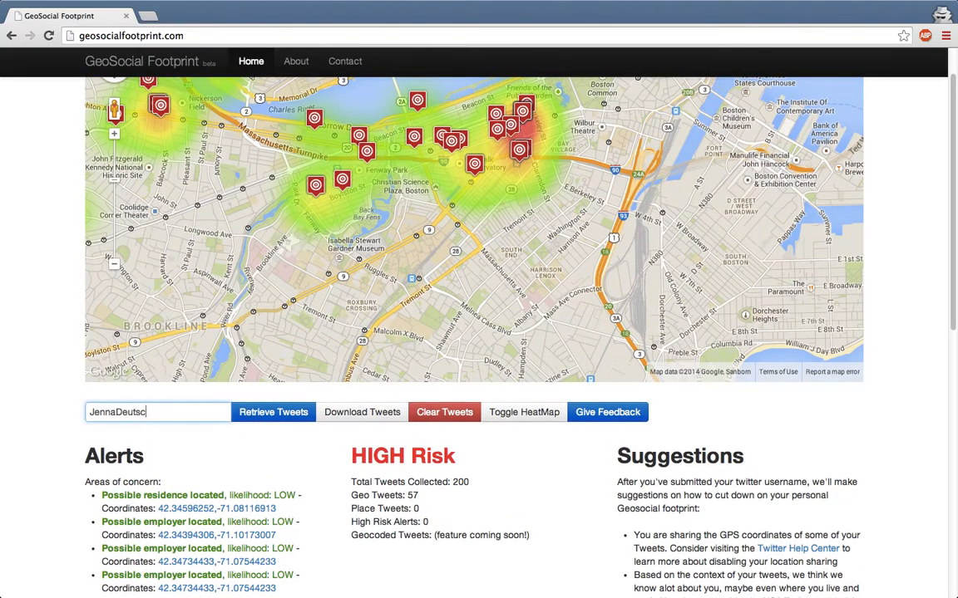
{"action": "key", "text": "BackSpace"}
{"action": "key", "text": "Return"}
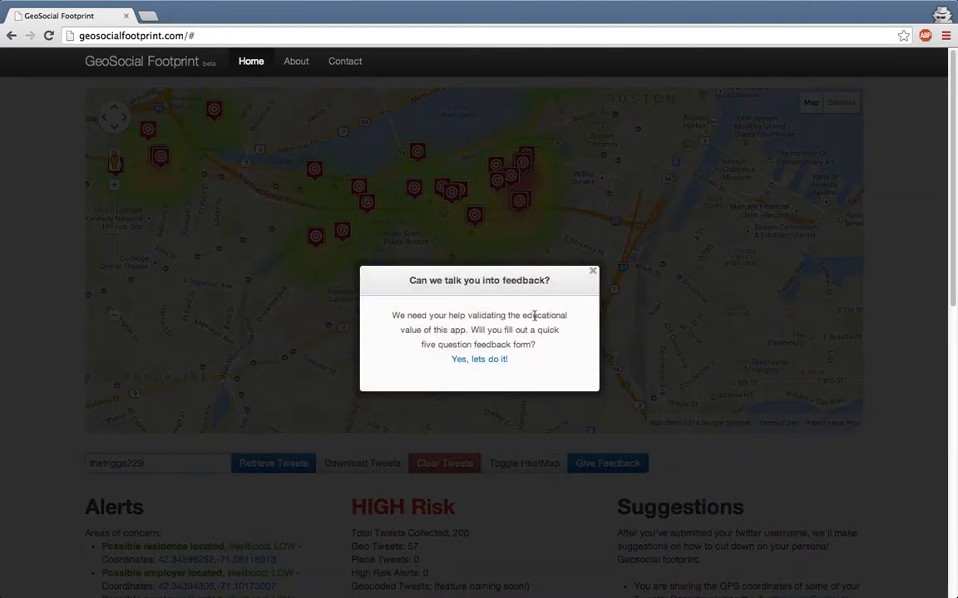
{"action": "left_click", "coordinate": [593, 276]}
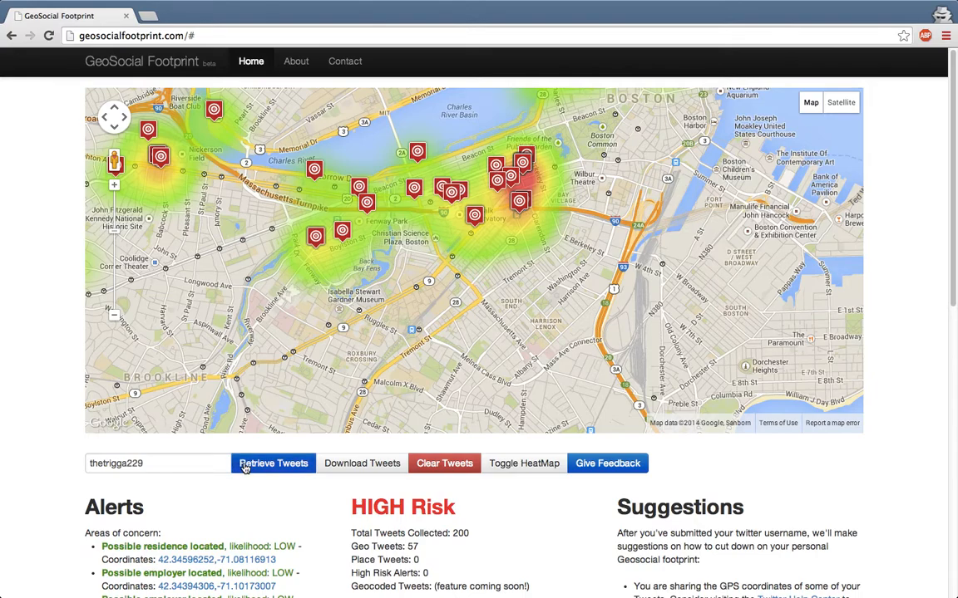
Map the new account's tweets, rated HIGH Risk with 91 of 200 geotagged.
{"action": "left_click", "coordinate": [244, 468]}
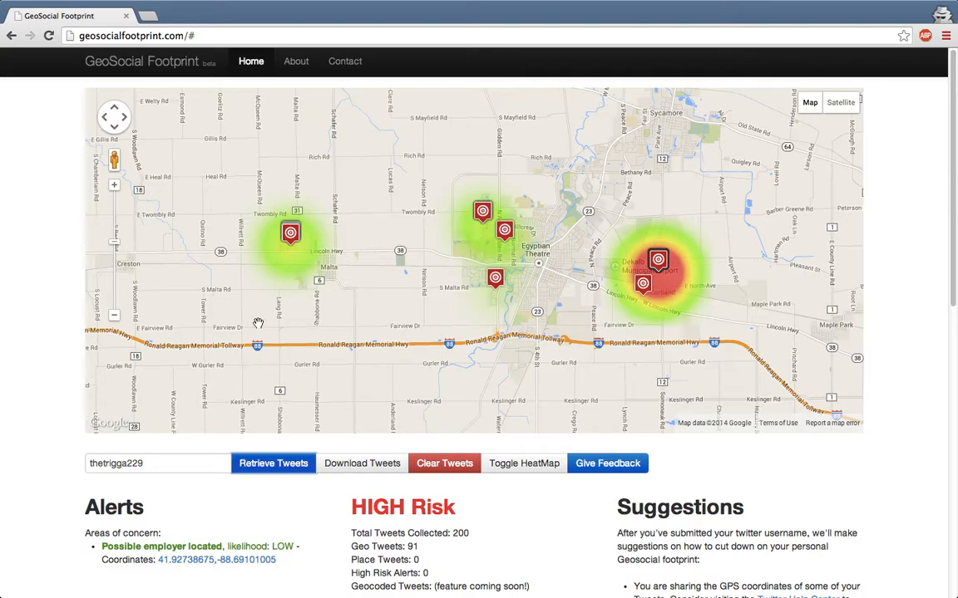
{"action": "scroll", "coordinate": [285, 260], "scroll_direction": "up", "scroll_amount": 1}
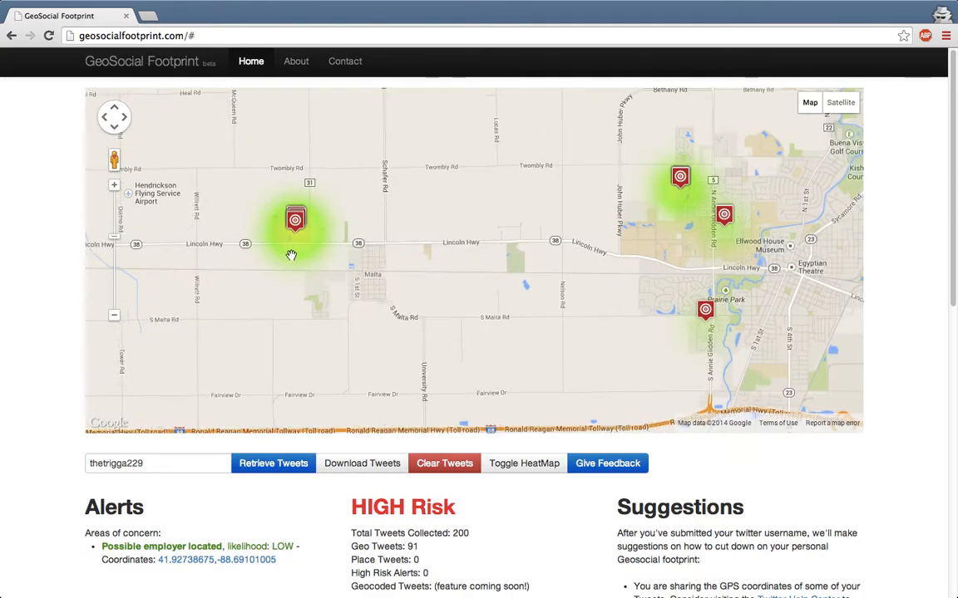
{"action": "scroll", "coordinate": [291, 256], "scroll_direction": "up", "scroll_amount": 2}
{"action": "left_click_drag", "start_coordinate": [289, 241], "coordinate": [339, 270]}
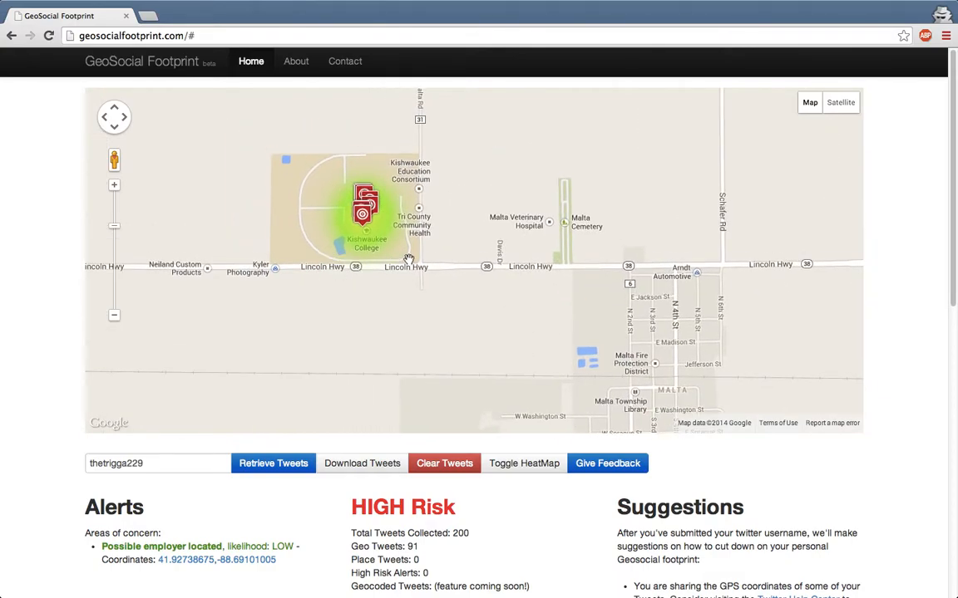
Zoom out, bring the red DeKalb hotspot into view, zoom in, and switch to satellite.
{"action": "left_click", "coordinate": [114, 315]}
{"action": "left_click", "coordinate": [114, 315]}
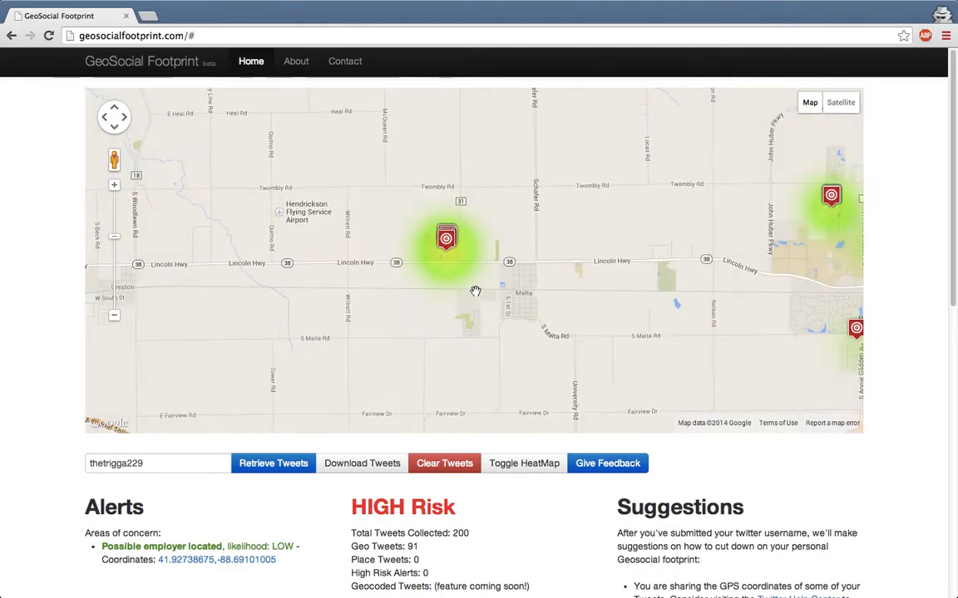
{"action": "left_click_drag", "start_coordinate": [449, 289], "coordinate": [223, 315]}
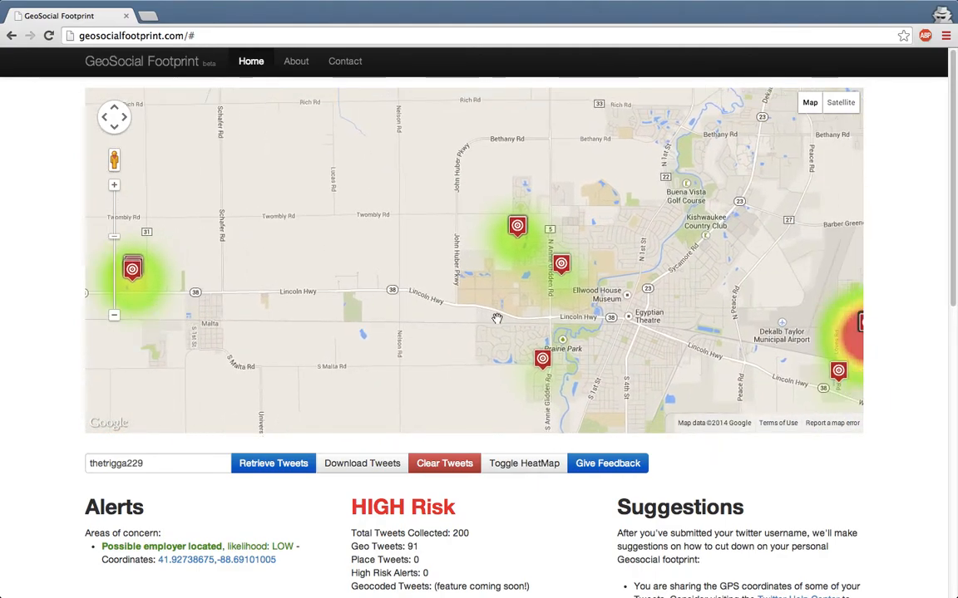
{"action": "left_click_drag", "start_coordinate": [497, 316], "coordinate": [425, 321]}
{"action": "scroll", "coordinate": [448, 250], "scroll_direction": "up", "scroll_amount": 1}
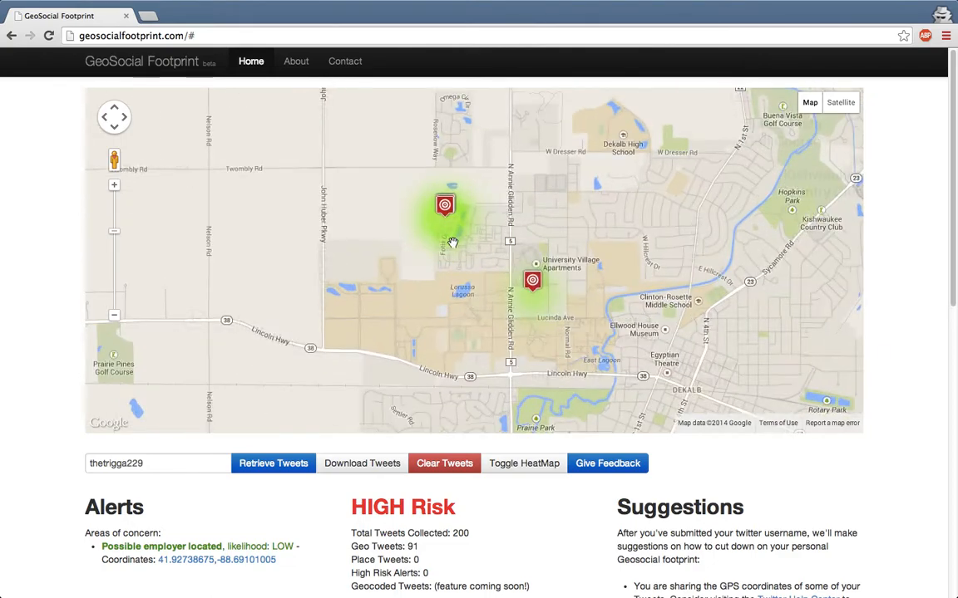
{"action": "scroll", "coordinate": [452, 241], "scroll_direction": "up", "scroll_amount": 1}
{"action": "scroll", "coordinate": [450, 212], "scroll_direction": "up", "scroll_amount": 1}
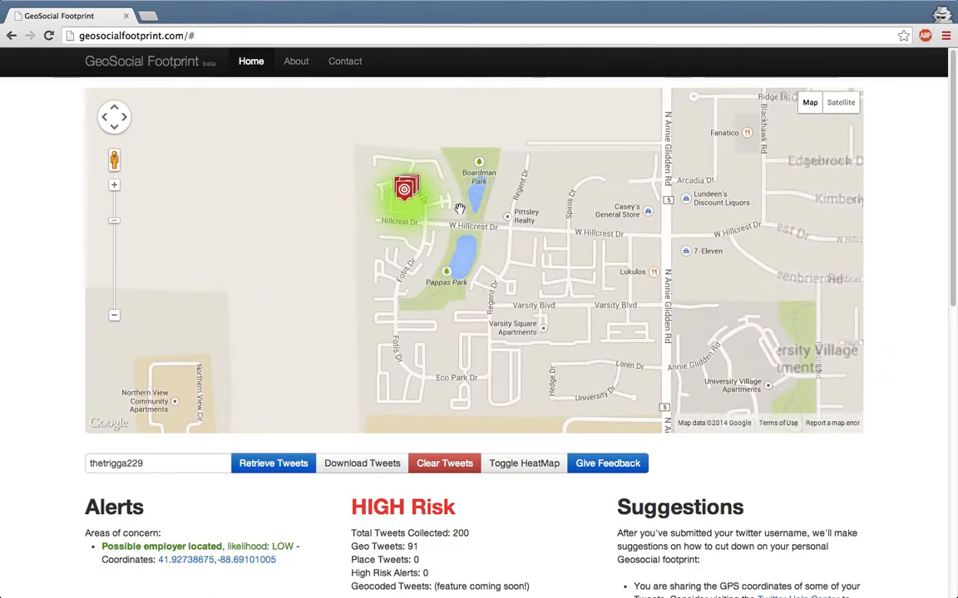
{"action": "left_click", "coordinate": [848, 104]}
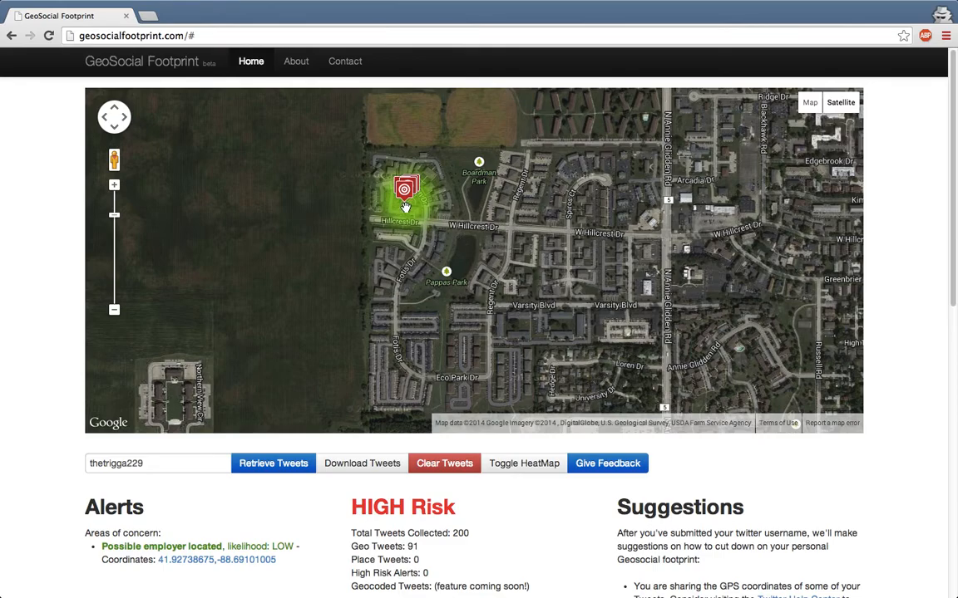
Zoom the satellite map out and pan east onto the red heatmap.
{"action": "left_click", "coordinate": [114, 310]}
{"action": "left_click", "coordinate": [114, 310]}
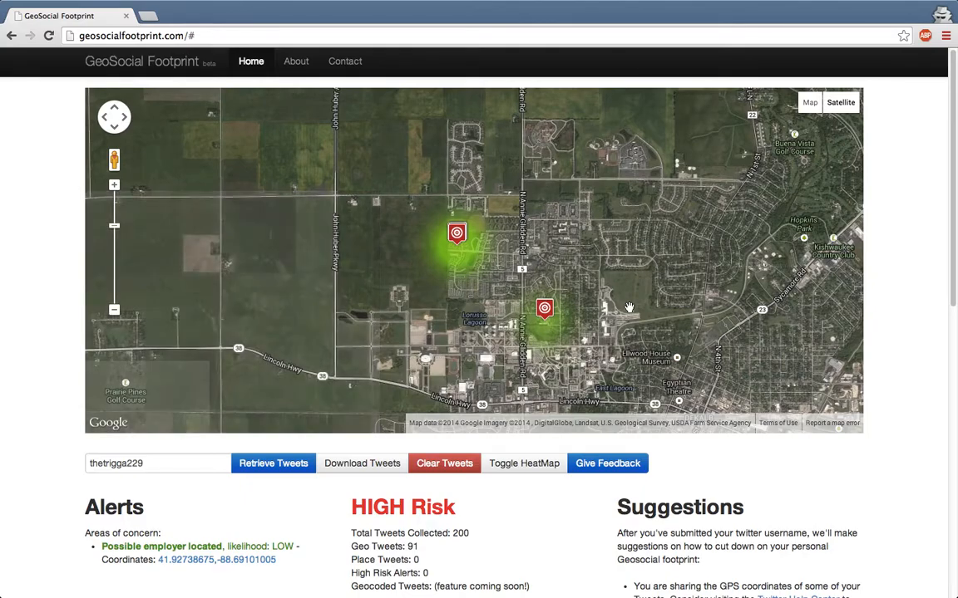
{"action": "key", "text": "Right"}
{"action": "key", "text": "Right"}
{"action": "key", "text": "Right"}
{"action": "key", "text": "Down"}
{"action": "key", "text": "Right"}
{"action": "key", "text": "Right"}
{"action": "key", "text": "Right"}
{"action": "key", "text": "Down"}
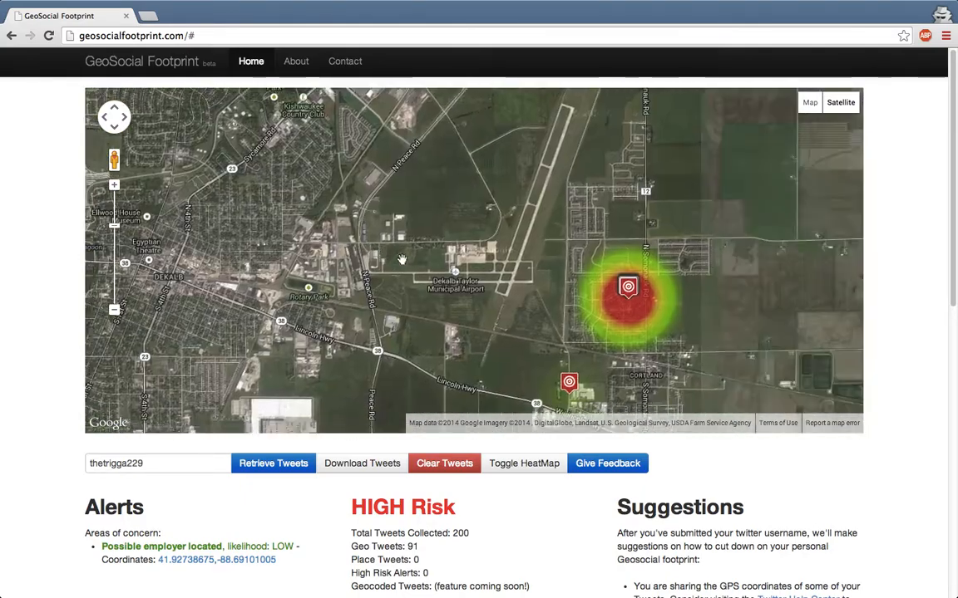
{"action": "scroll", "coordinate": [590, 302], "scroll_direction": "up", "scroll_amount": 3}
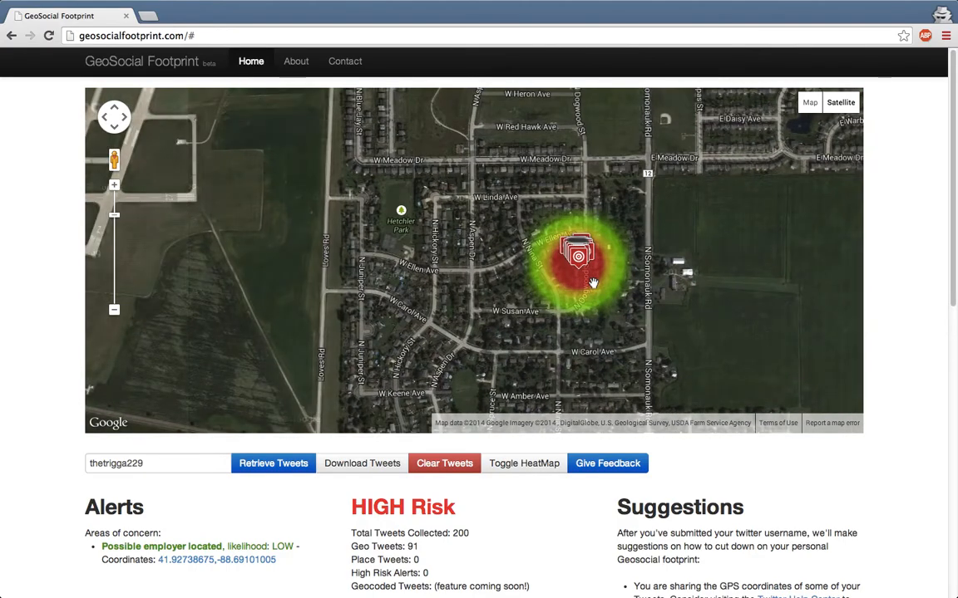
{"action": "scroll", "coordinate": [593, 283], "scroll_direction": "up", "scroll_amount": 1}
{"action": "scroll", "coordinate": [590, 264], "scroll_direction": "up", "scroll_amount": 1}
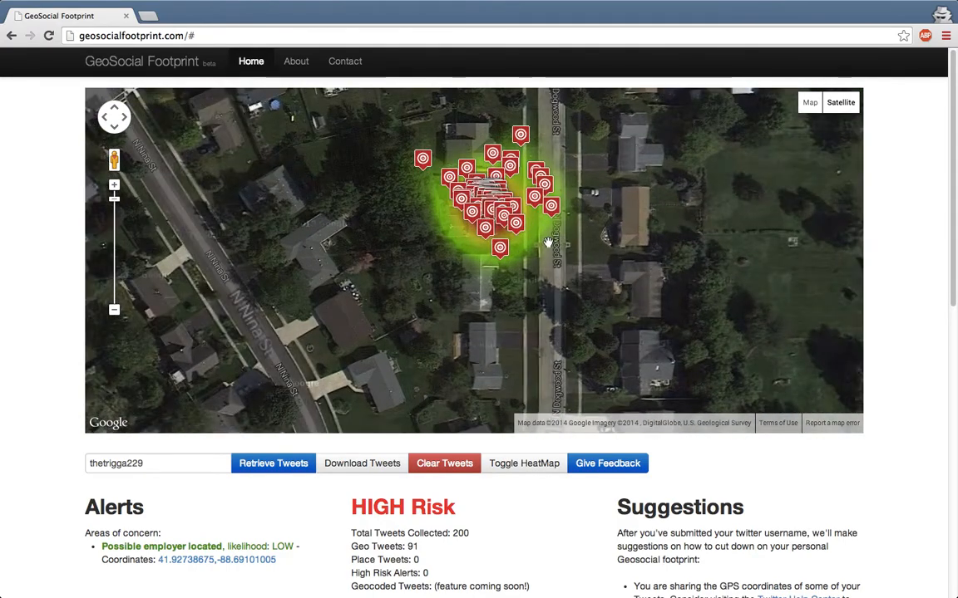
{"action": "scroll", "coordinate": [572, 273], "scroll_direction": "up", "scroll_amount": 1}
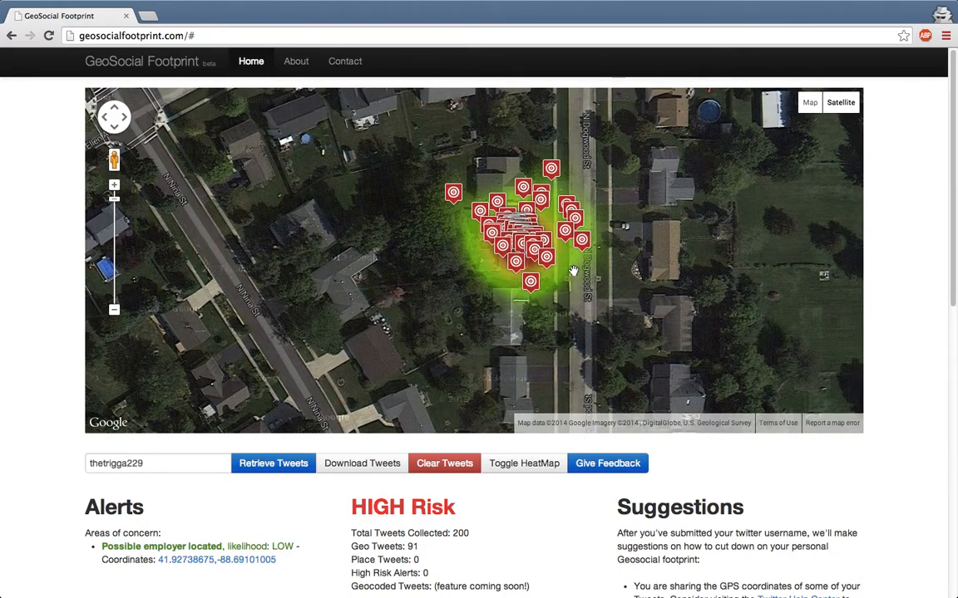
{"action": "scroll", "coordinate": [573, 273], "scroll_direction": "up", "scroll_amount": 1}
{"action": "left_click_drag", "start_coordinate": [573, 273], "coordinate": [580, 306]}
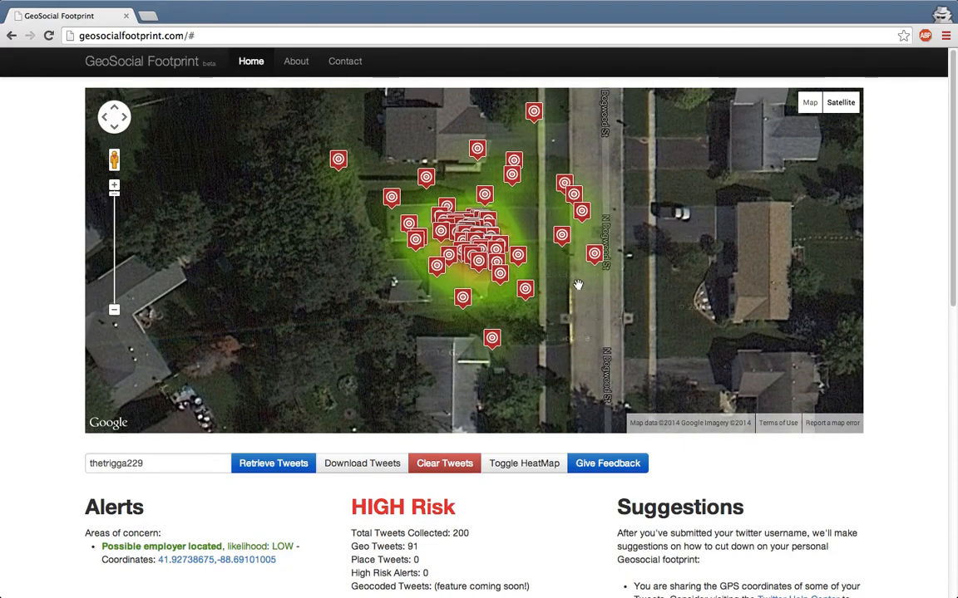
{"action": "left_click", "coordinate": [561, 241]}
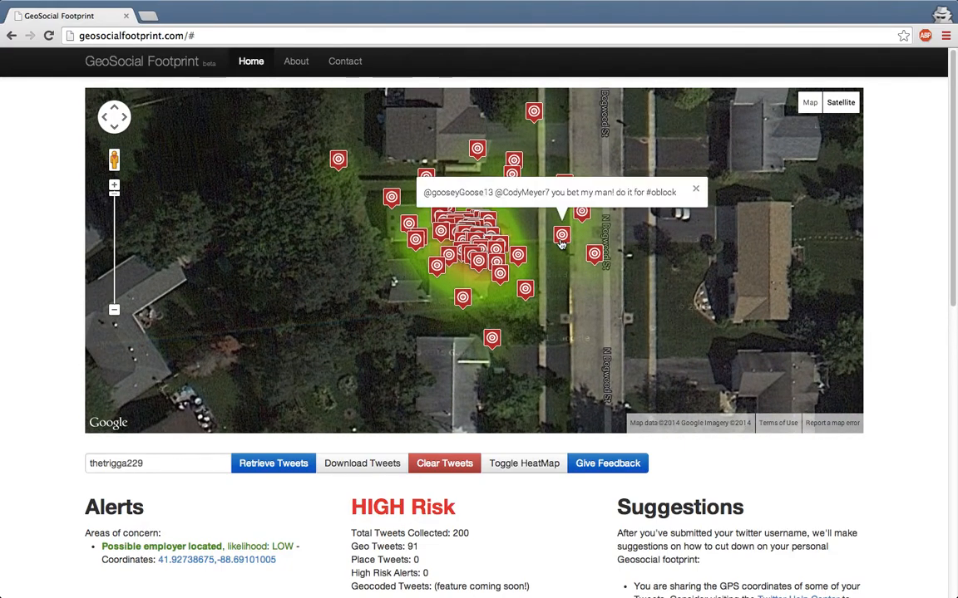
{"action": "left_click", "coordinate": [524, 291]}
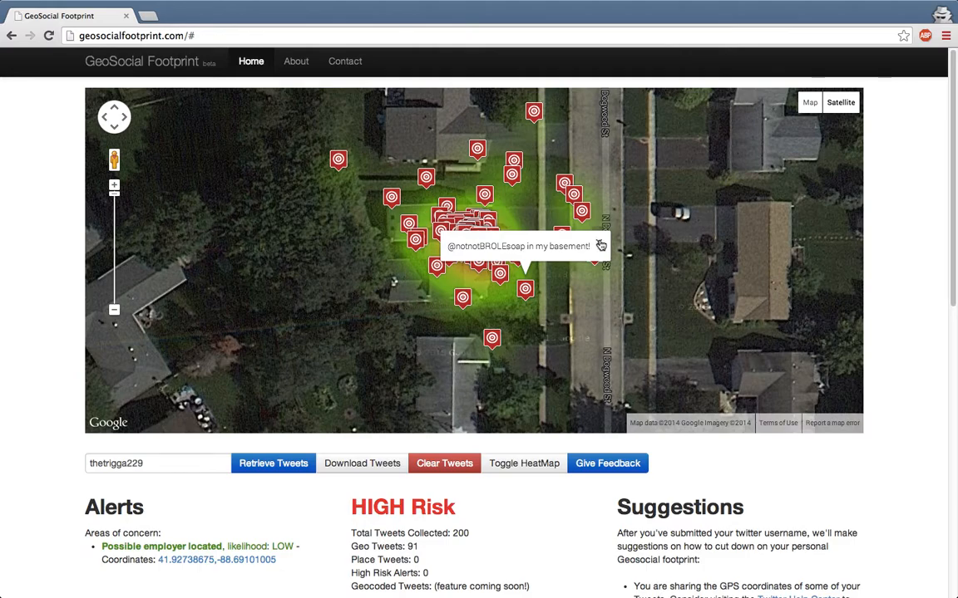
{"action": "left_click", "coordinate": [600, 246]}
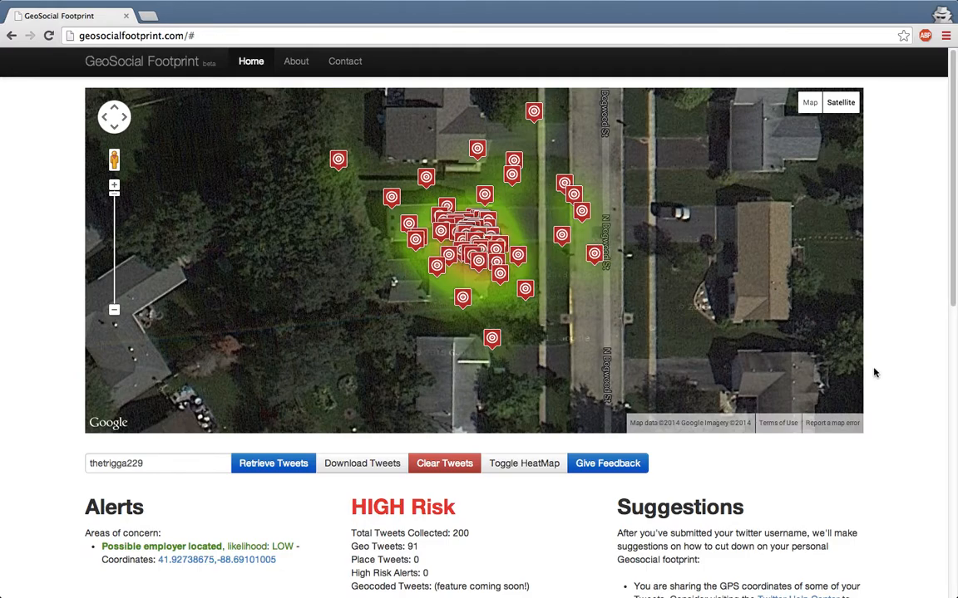
{"action": "scroll", "coordinate": [901, 379], "scroll_direction": "down", "scroll_amount": 5}
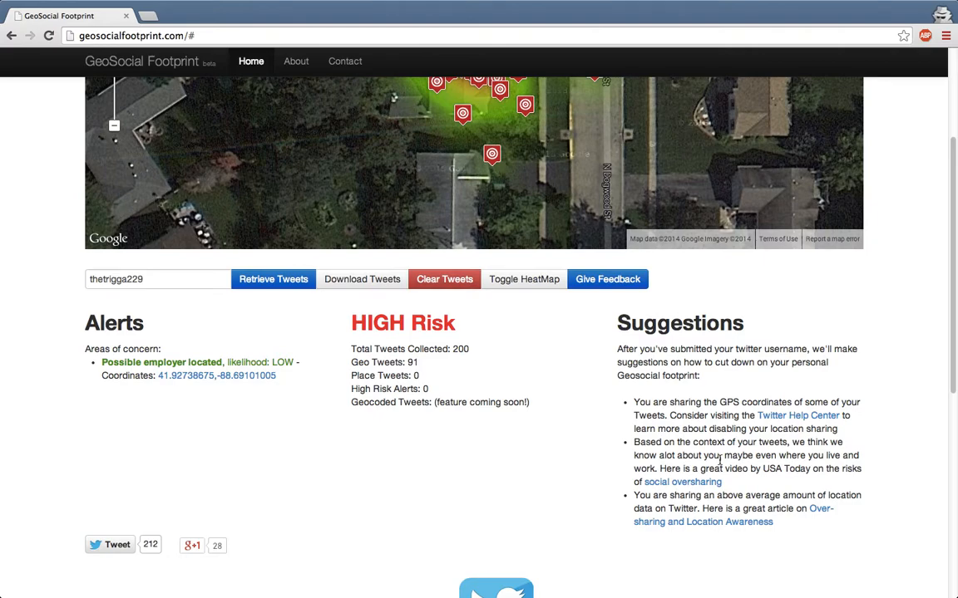
{"action": "scroll", "coordinate": [566, 438], "scroll_direction": "up", "scroll_amount": 5}
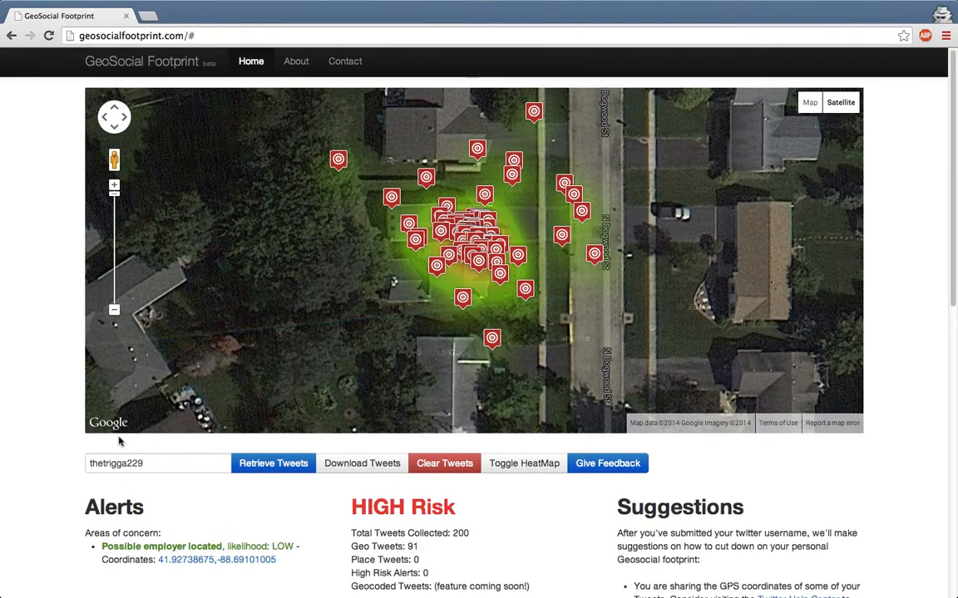
Download the tweets as download (6).csv and open it in Excel.
{"action": "left_click", "coordinate": [338, 467]}
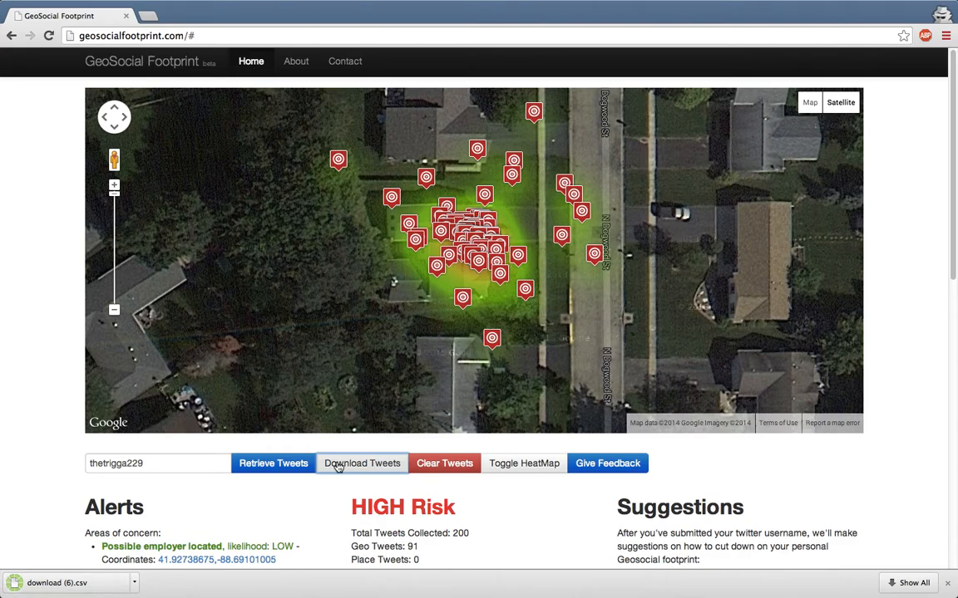
{"action": "left_click", "coordinate": [83, 589]}
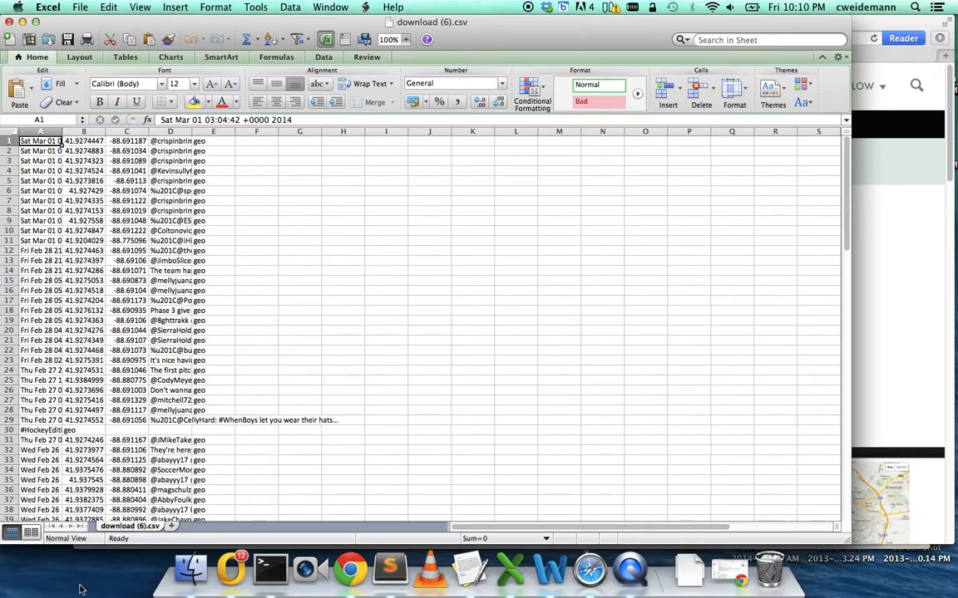
{"action": "right_click", "coordinate": [630, 569]}
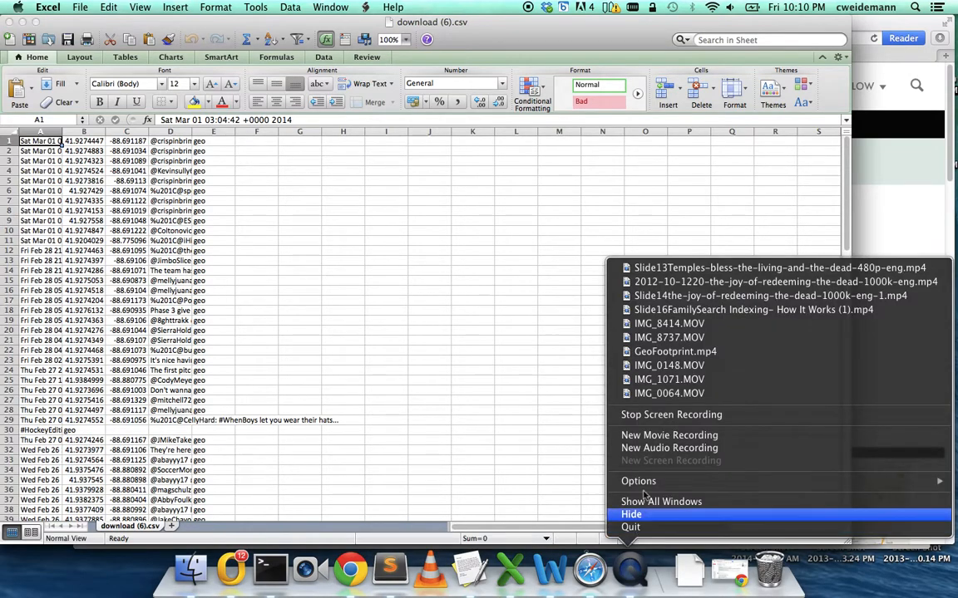